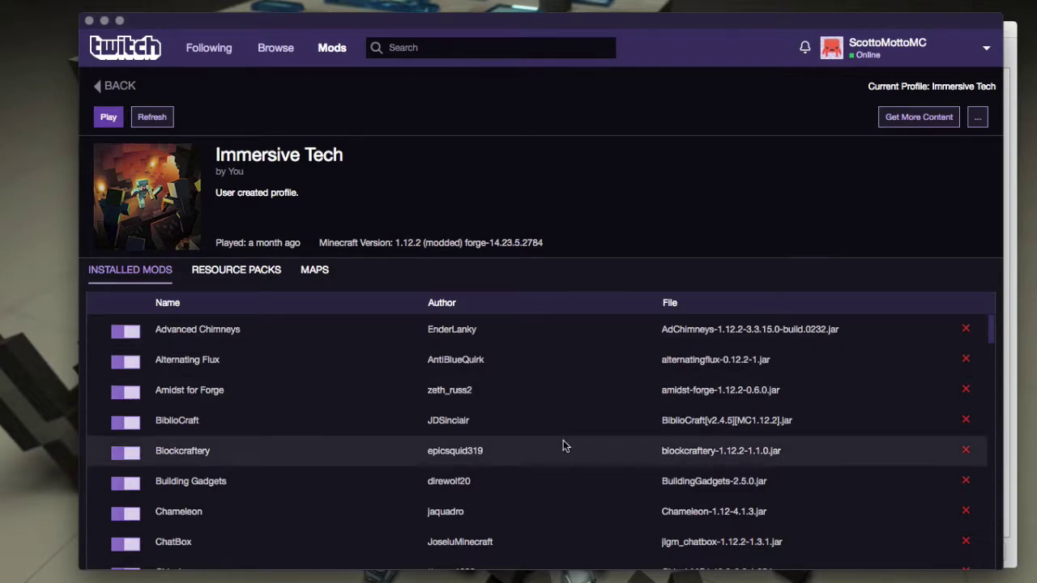
# Start exporting the Immersive Tech profile and include the journeymap and resourcepacks folders in the package.
pyautogui.scroll(-10, 564, 442)
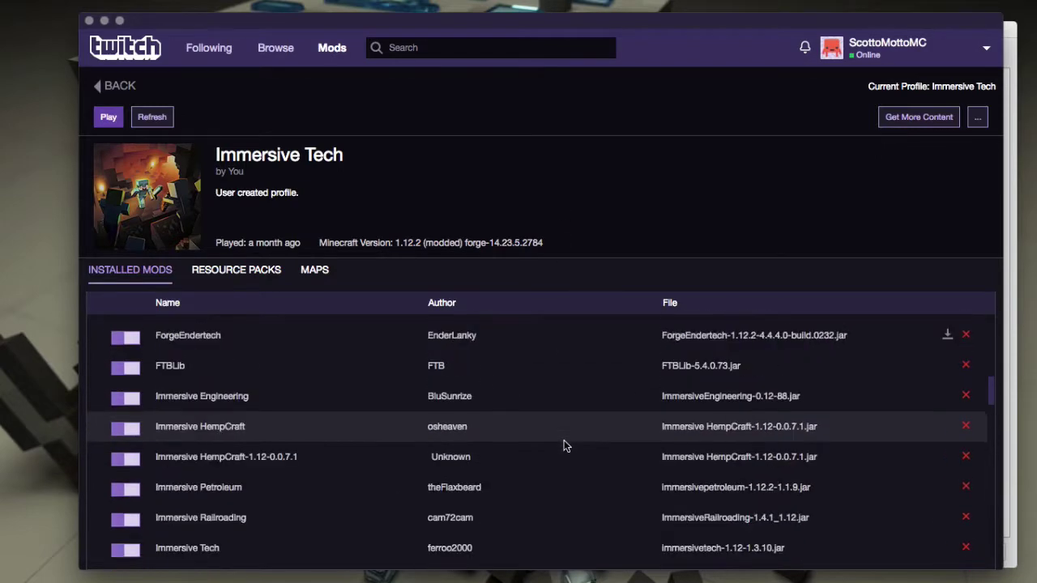
pyautogui.scroll(-15, 564, 446)
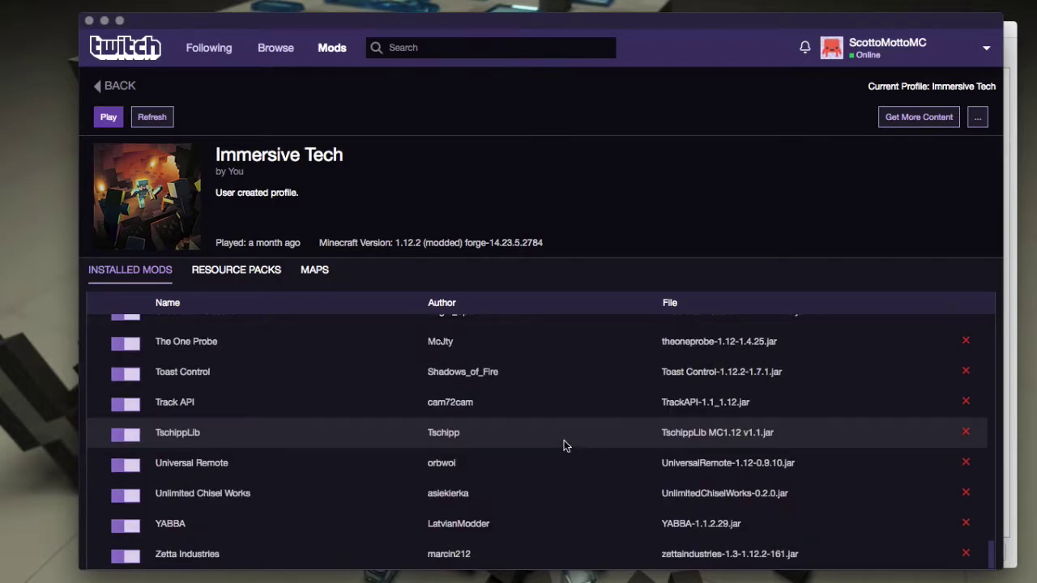
pyautogui.scroll(20, 563, 446)
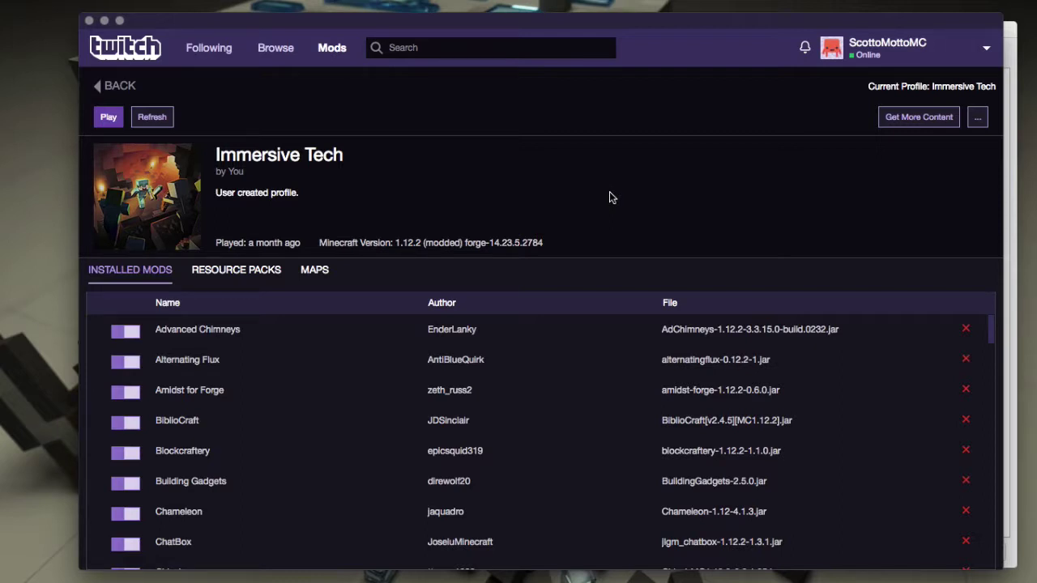
pyautogui.click(977, 120)
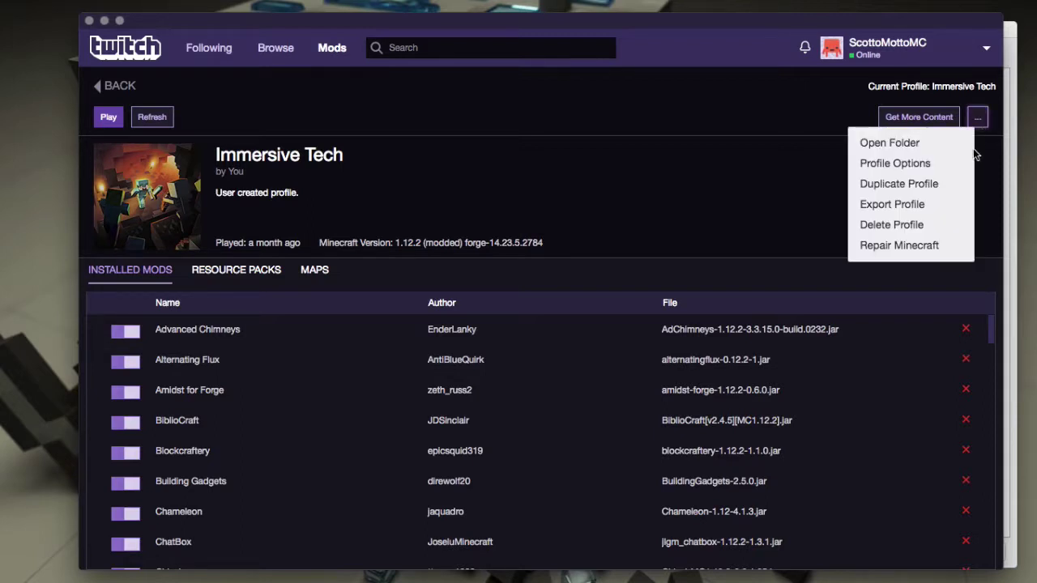
pyautogui.click(910, 206)
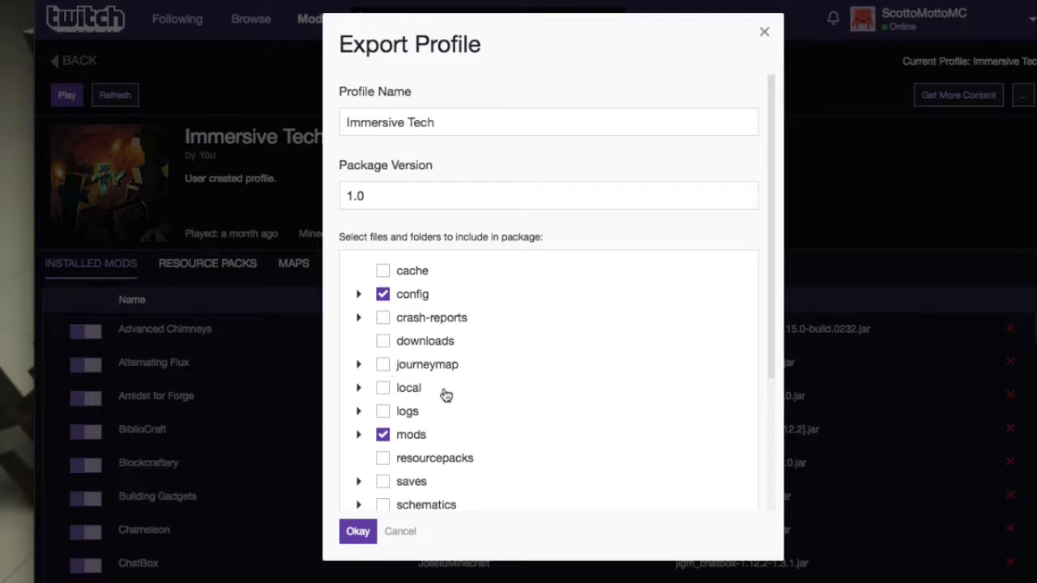
pyautogui.click(383, 366)
pyautogui.click(384, 459)
# Add the saves folder with all its worlds, plus the schematics and scripts folders, to the export package.
pyautogui.scroll(-1, 530, 458)
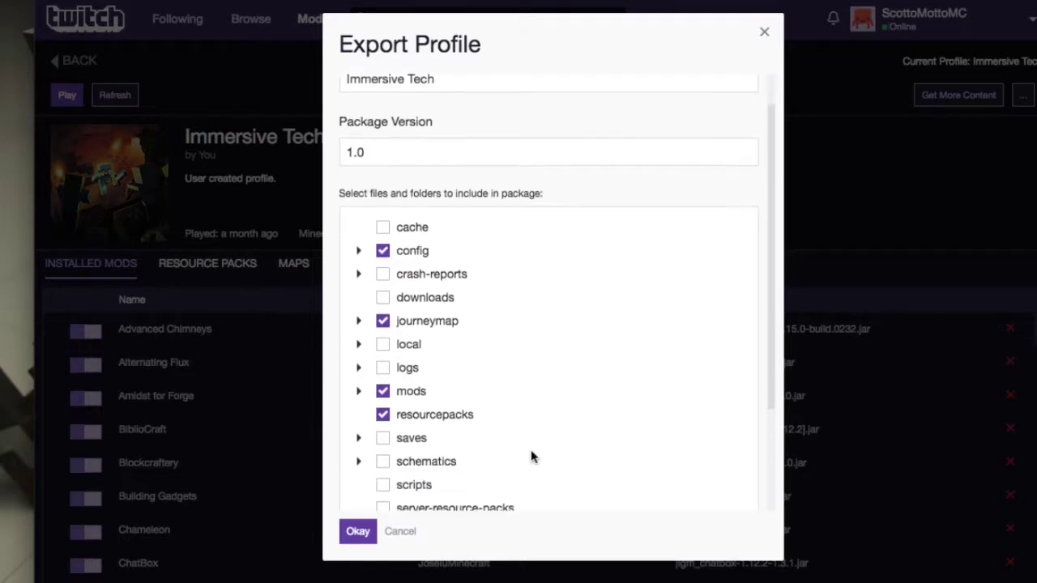
pyautogui.scroll(-1, 532, 454)
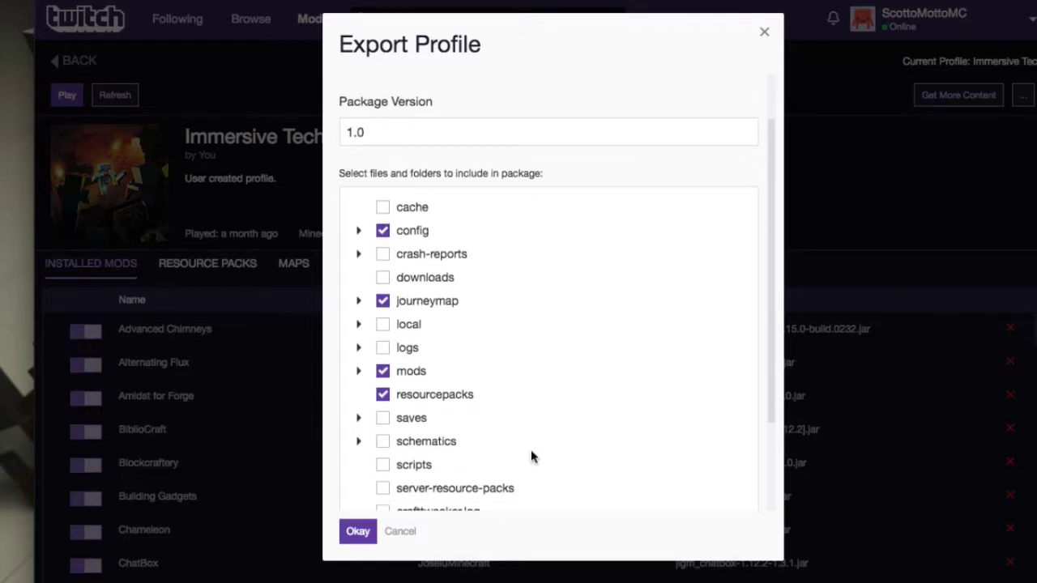
pyautogui.click(387, 421)
pyautogui.click(358, 420)
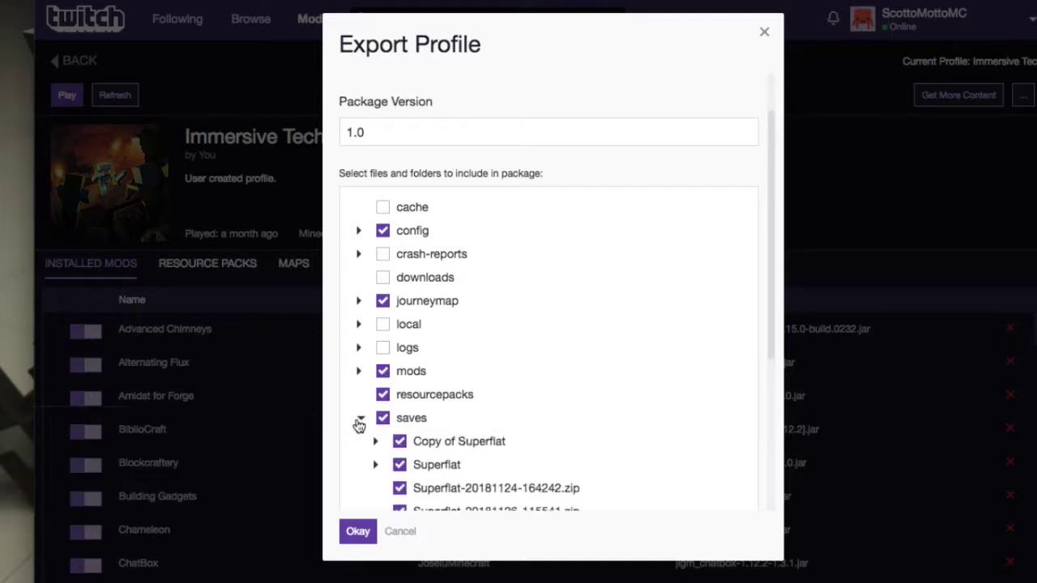
pyautogui.click(359, 420)
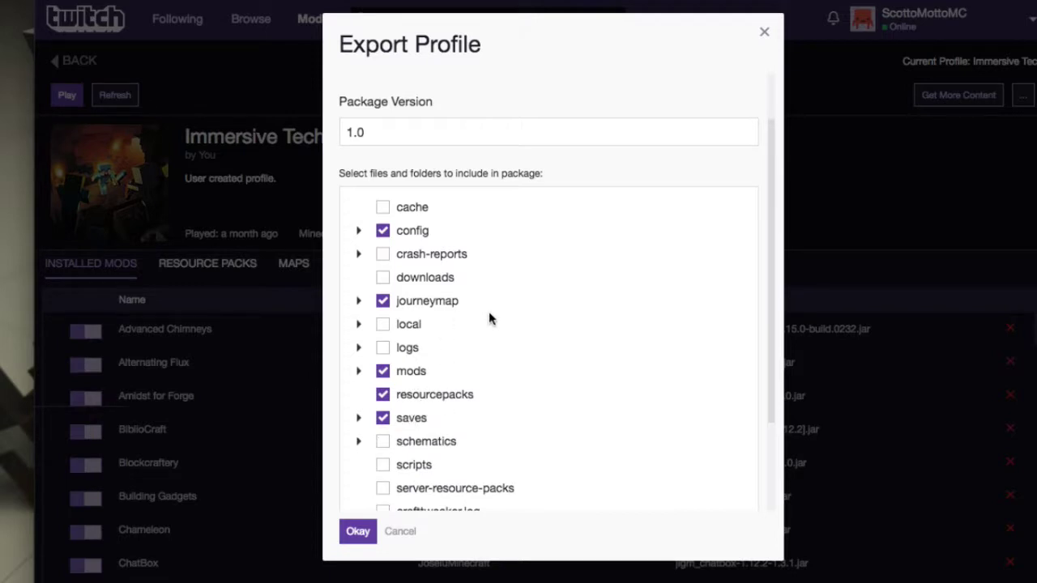
pyautogui.scroll(-3, 488, 312)
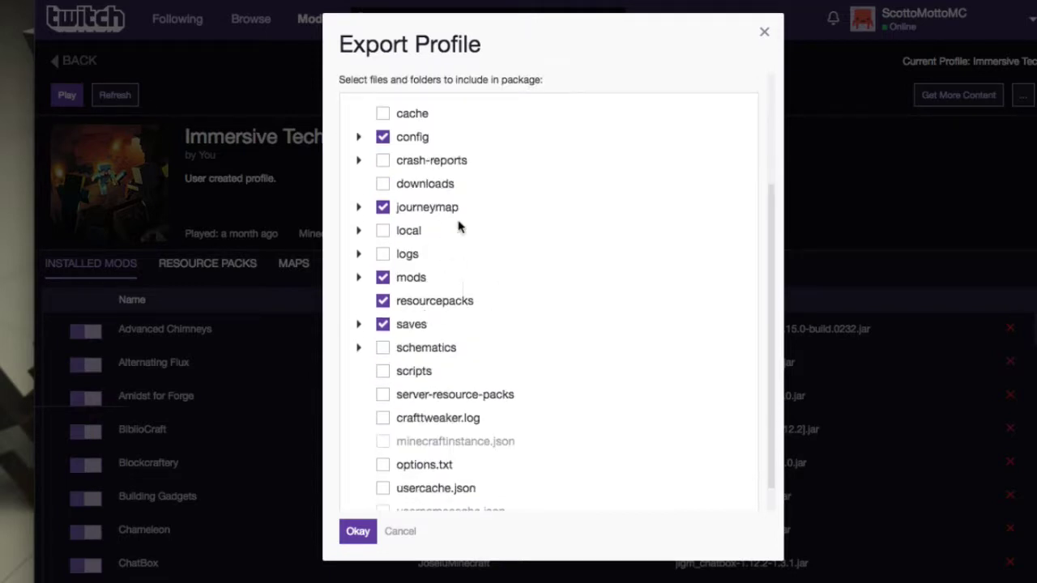
pyautogui.click(382, 350)
pyautogui.click(383, 372)
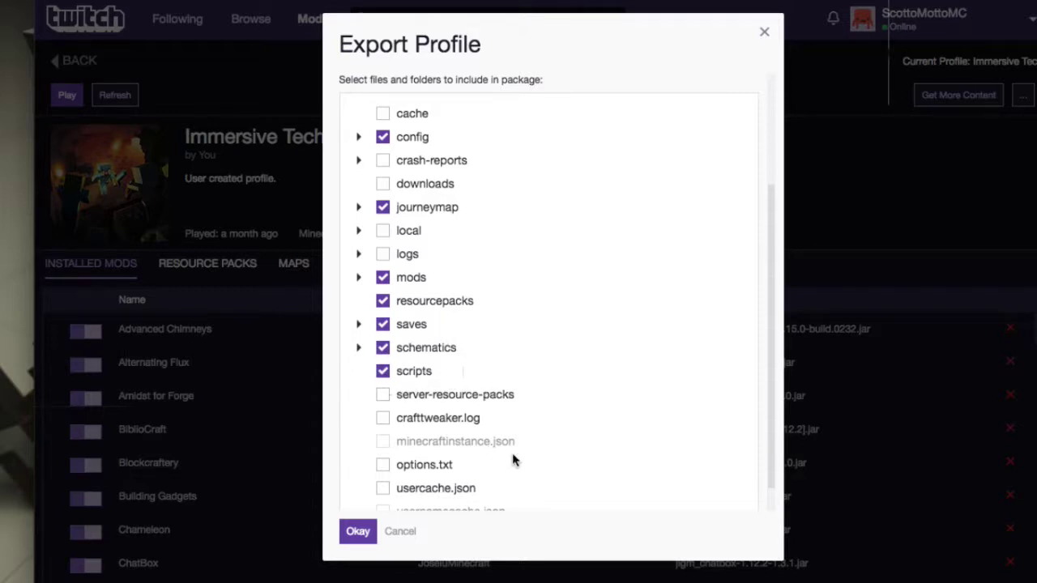
# Include options.txt in the package and save the export as Immersive Tech-1.0.zip in the Export folder.
pyautogui.scroll(-1, 514, 396)
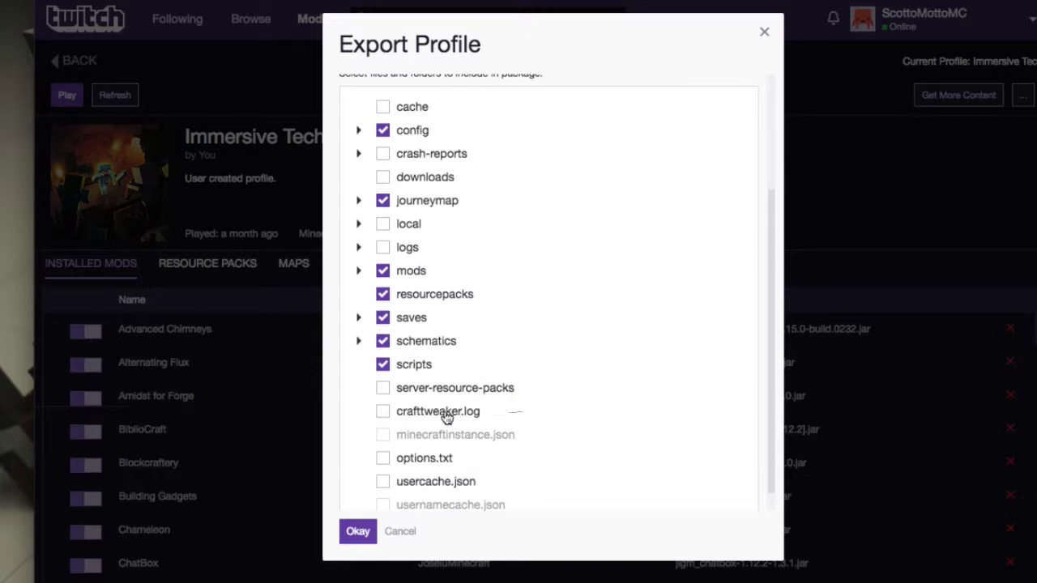
pyautogui.scroll(-1, 513, 411)
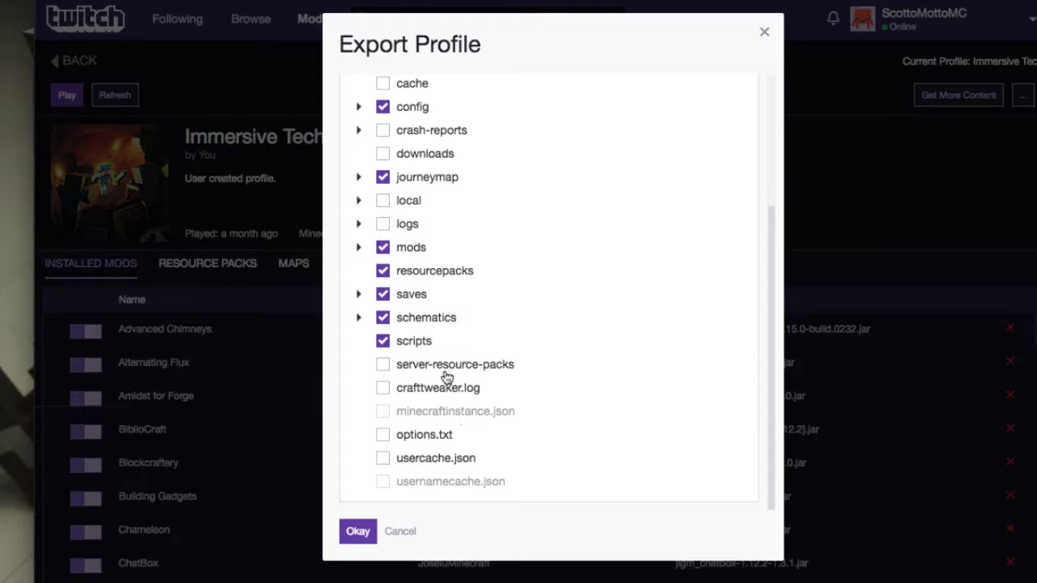
pyautogui.click(383, 435)
pyautogui.scroll(5, 539, 394)
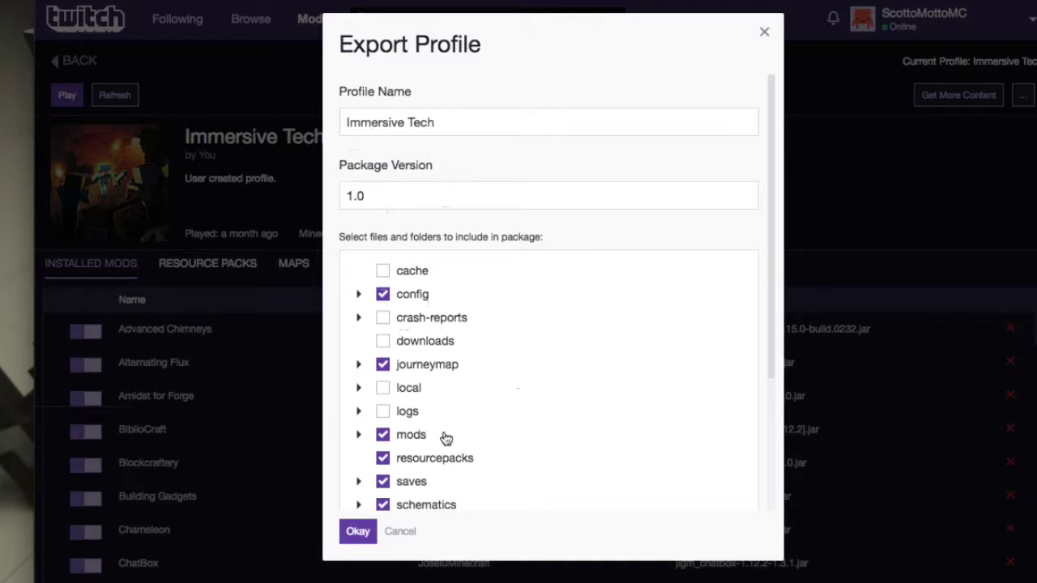
pyautogui.click(358, 533)
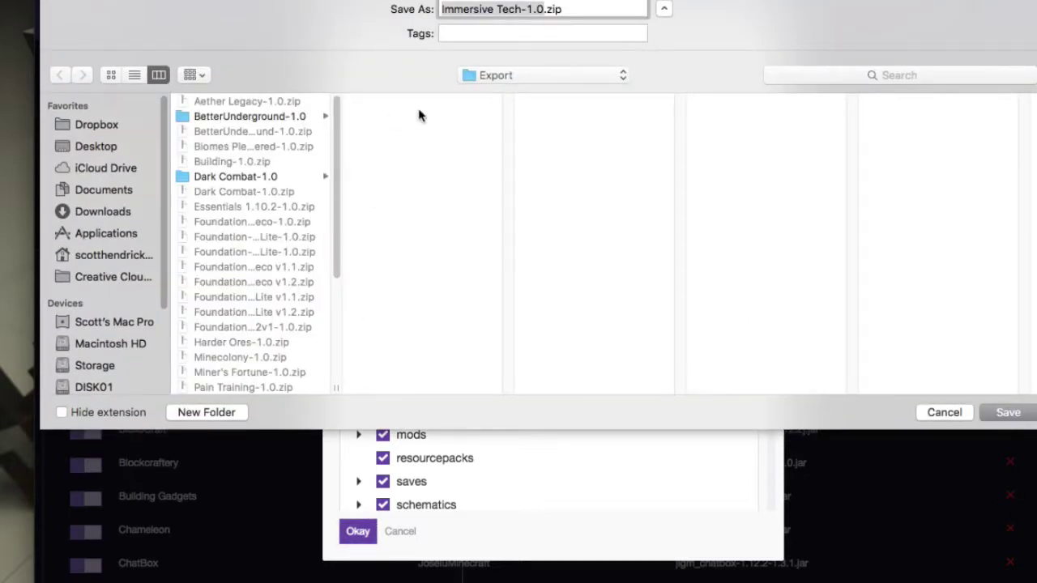
pyautogui.click(1008, 413)
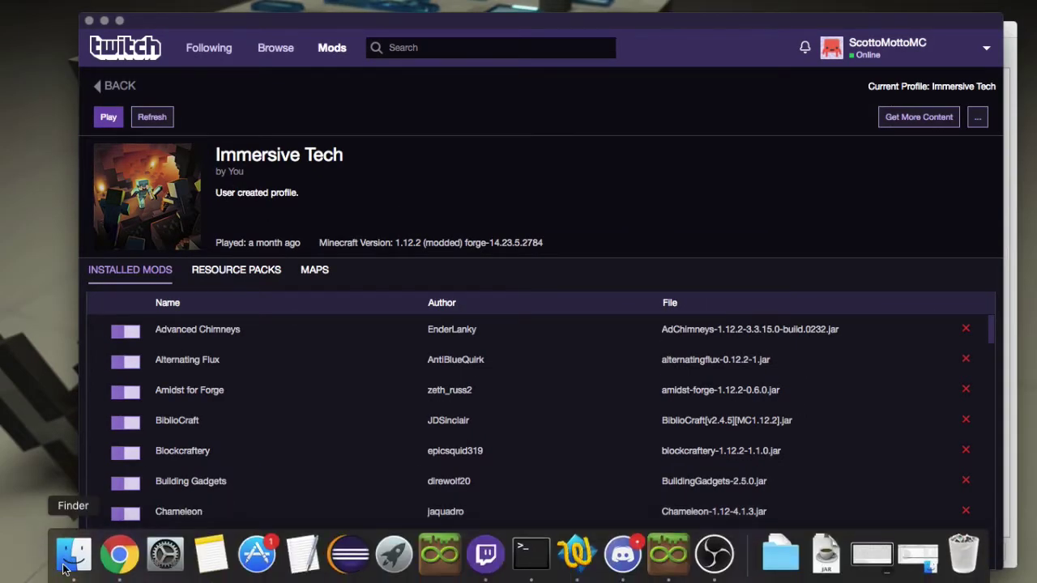
# Switch to Finder and extract Immersive Tech-1.0.zip in the Export folder.
pyautogui.click(68, 557)
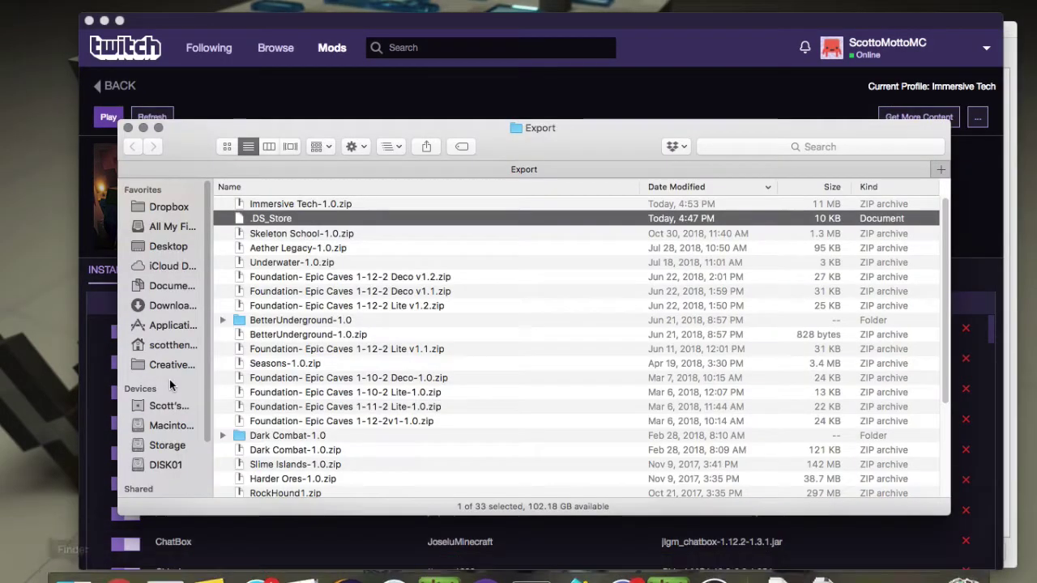
pyautogui.click(285, 205)
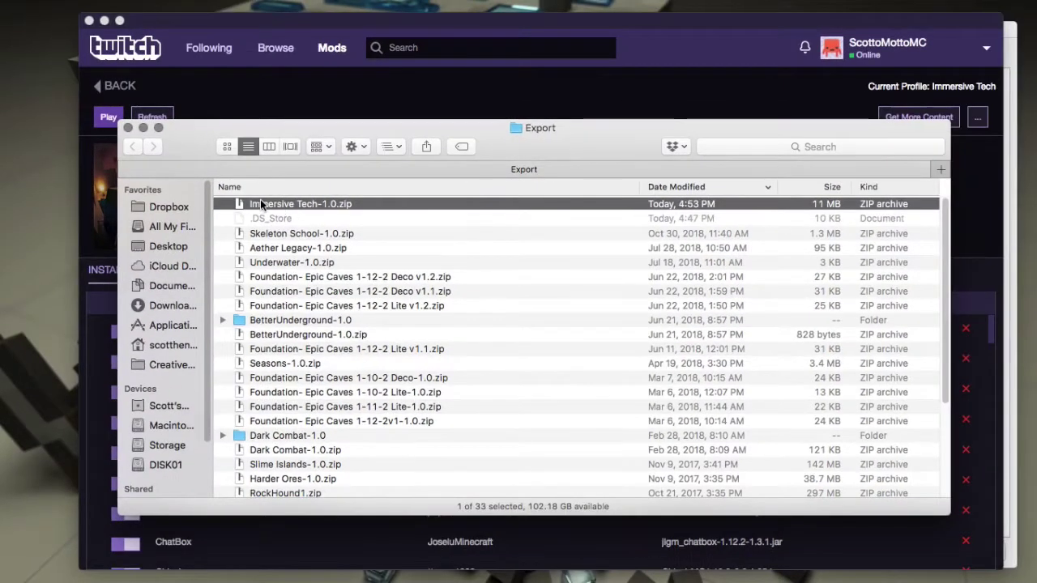
pyautogui.rightClick(261, 205)
pyautogui.click(260, 208)
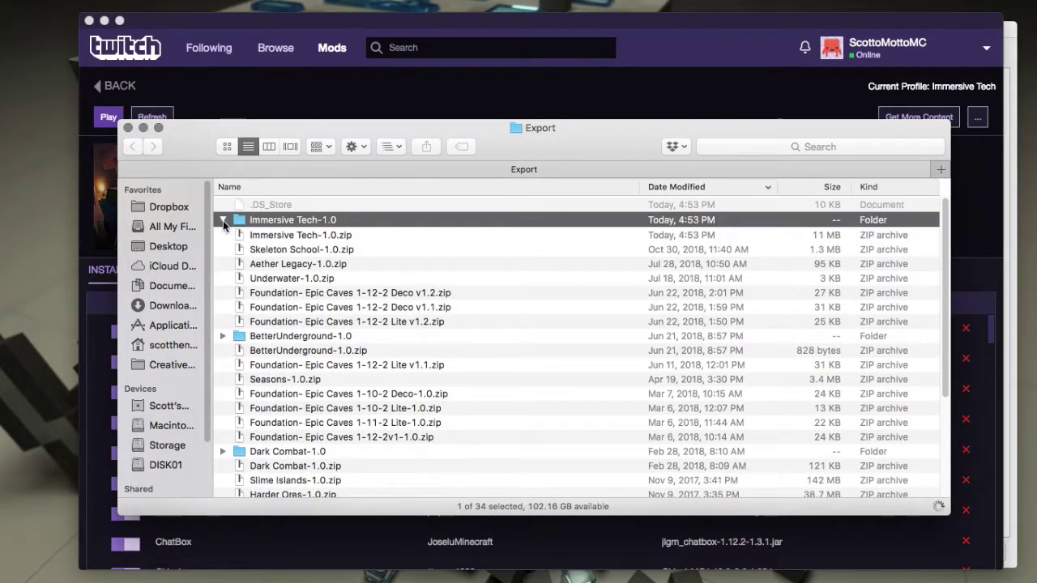
# Examine the extracted package's overrides folder, looking inside the 1.12.2 and memory_repo subfolders of mods.
pyautogui.click(222, 220)
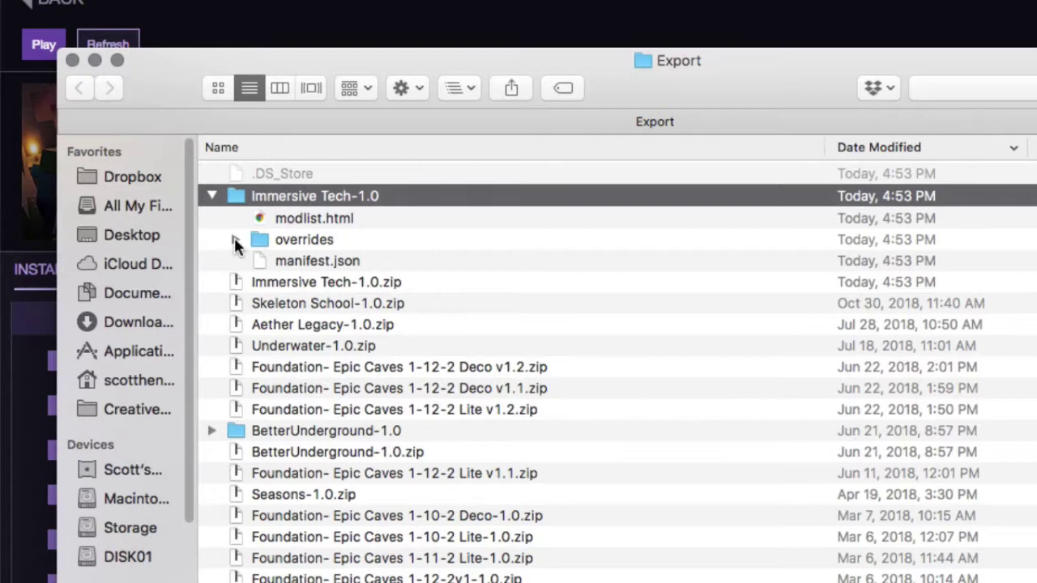
pyautogui.click(235, 240)
pyautogui.click(259, 305)
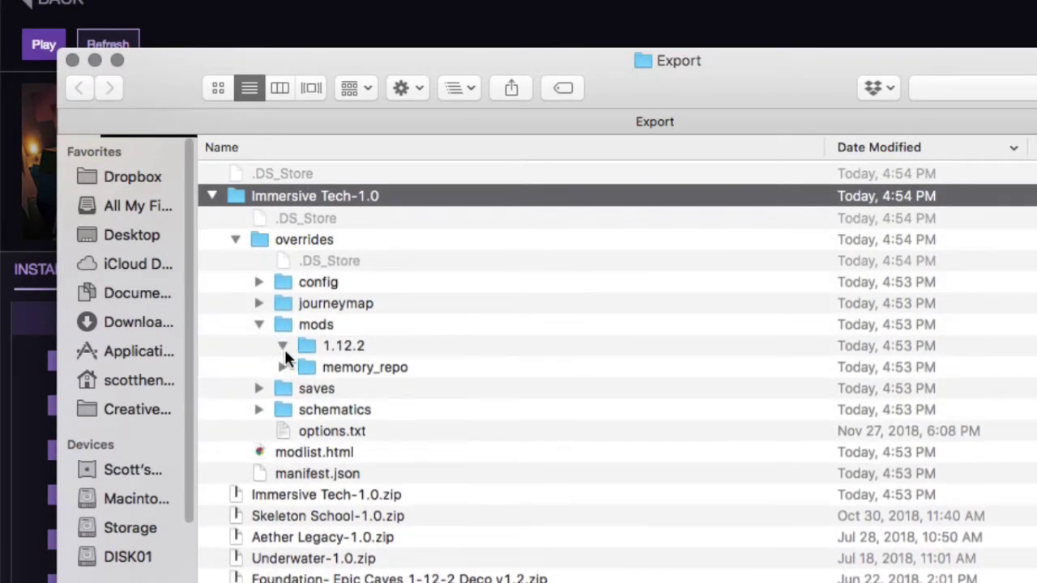
pyautogui.click(282, 347)
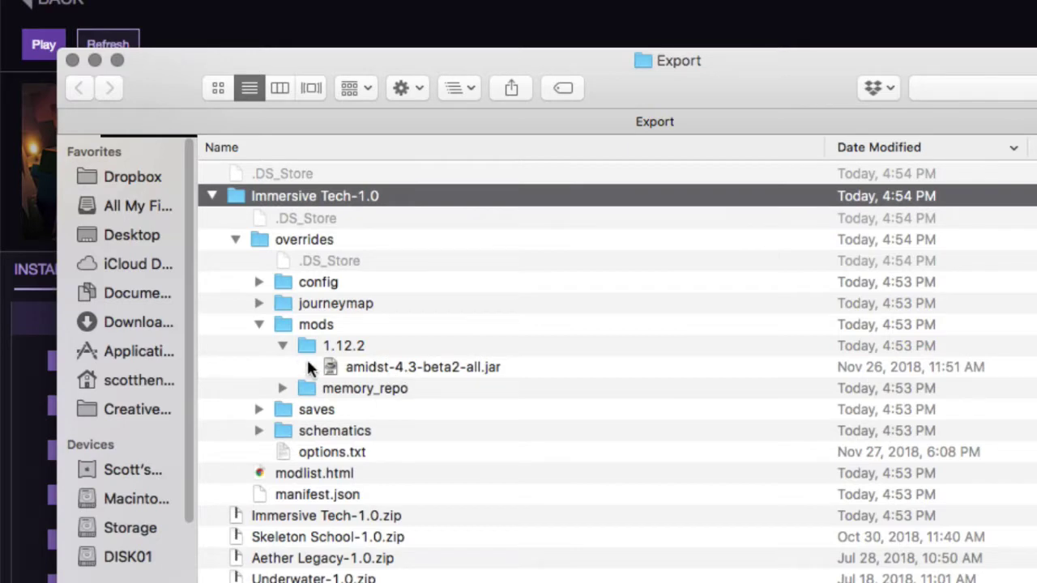
pyautogui.click(283, 347)
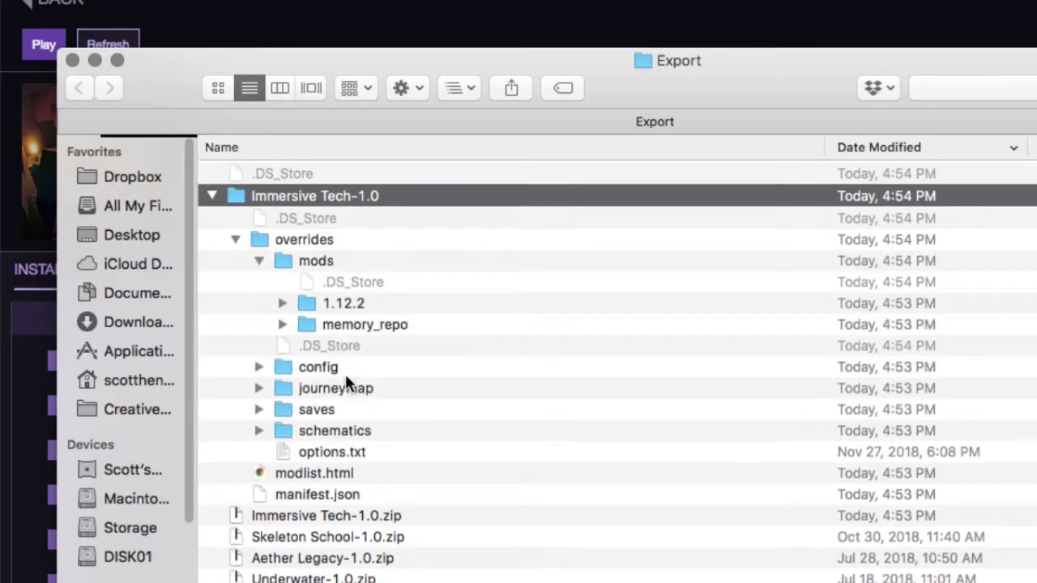
pyautogui.click(282, 326)
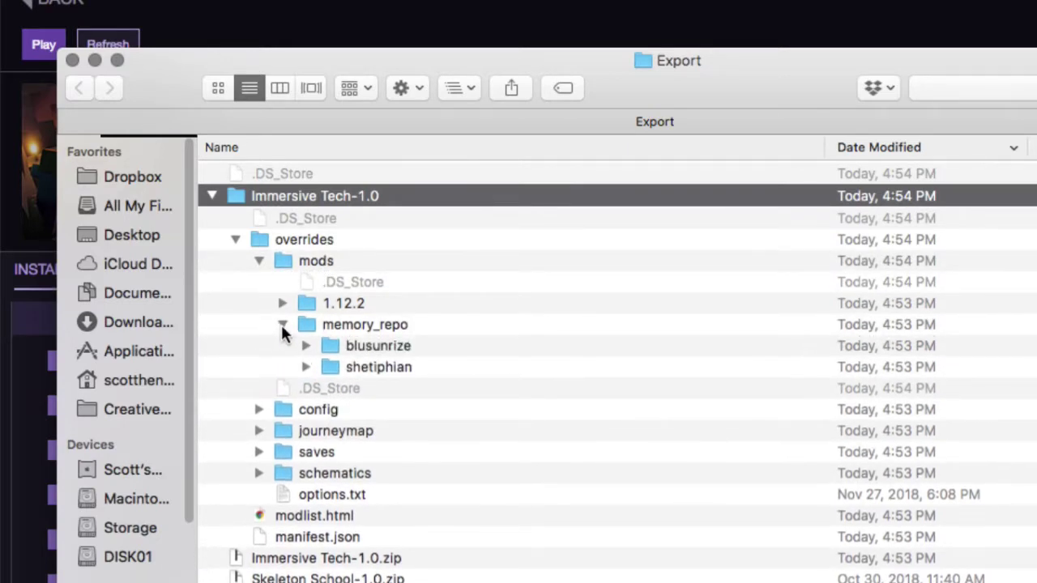
pyautogui.click(282, 326)
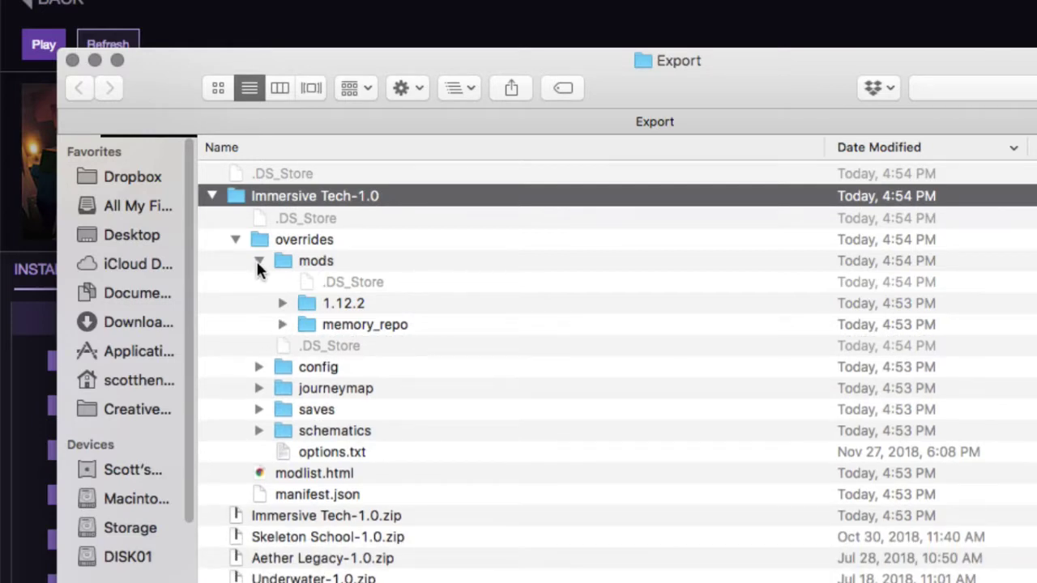
pyautogui.click(259, 260)
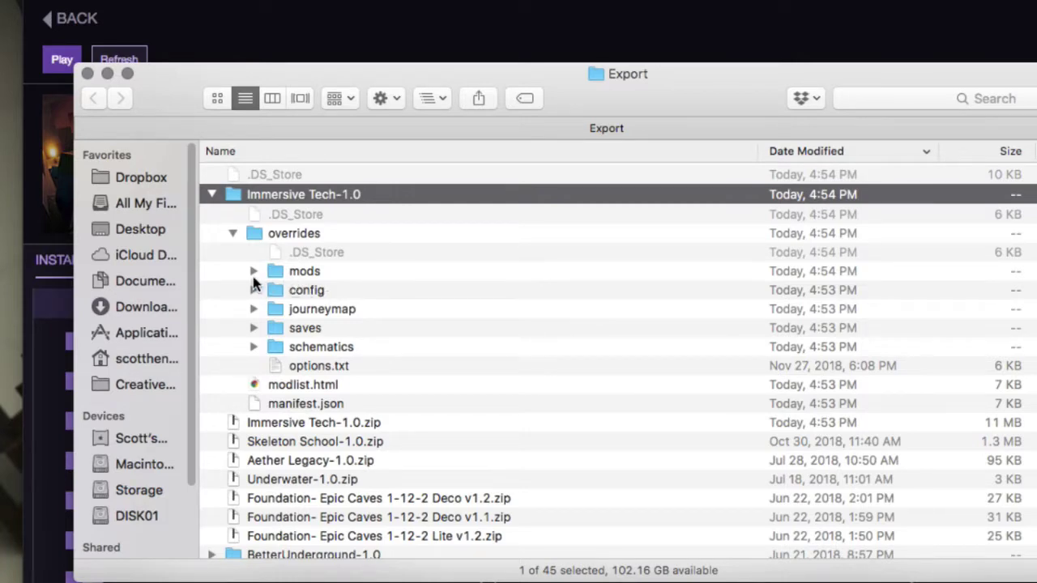
# Inspect the config folder and the journeymap map data under data/sp in the package's overrides.
pyautogui.click(253, 292)
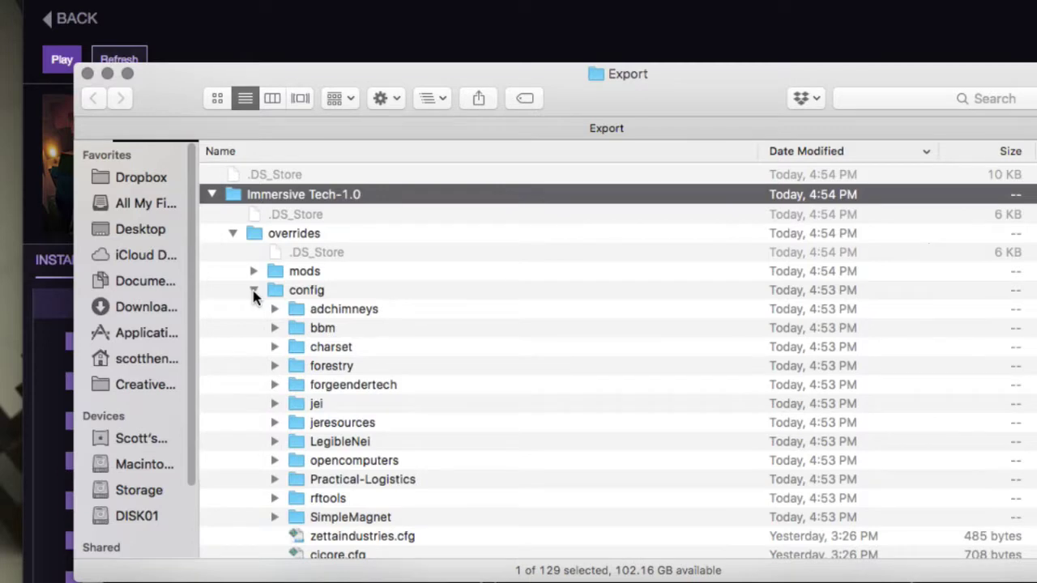
pyautogui.click(254, 291)
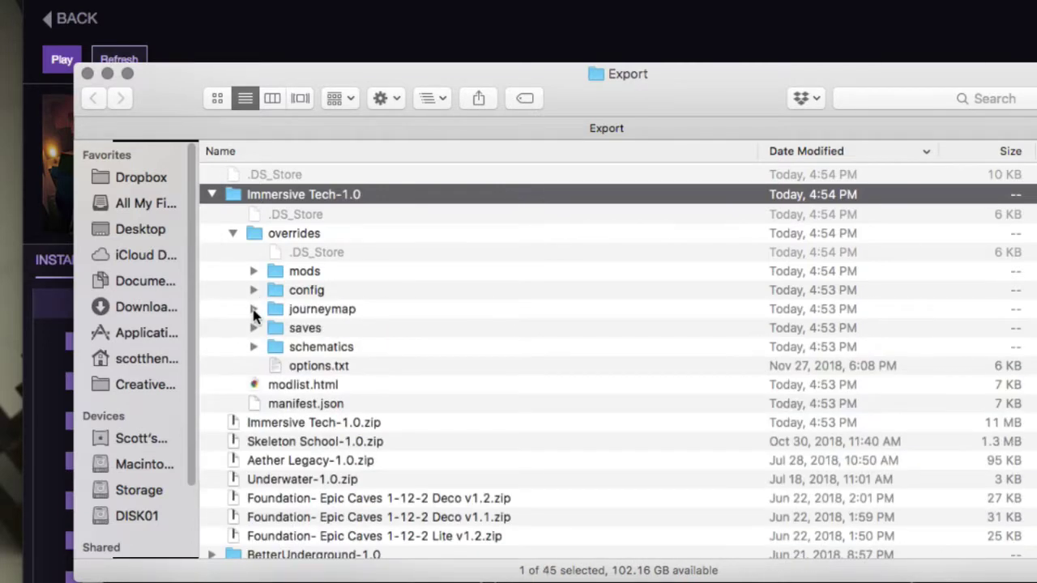
pyautogui.click(254, 308)
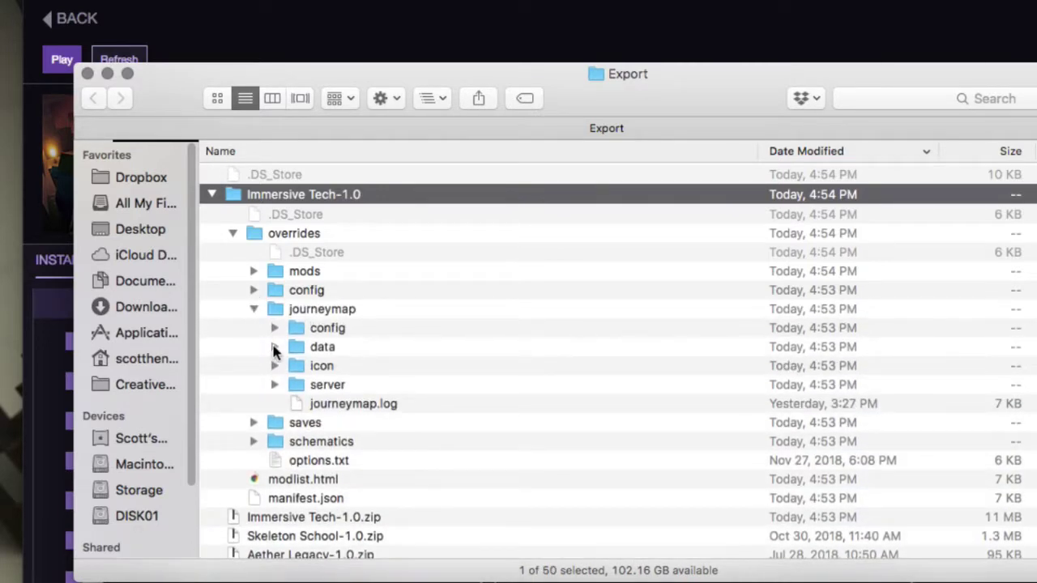
pyautogui.click(272, 349)
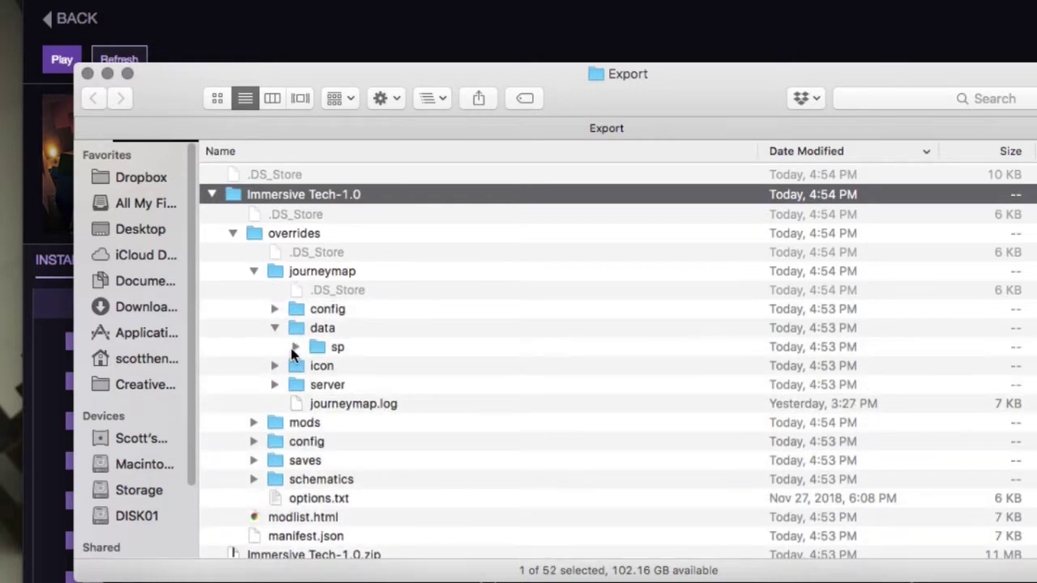
pyautogui.click(294, 347)
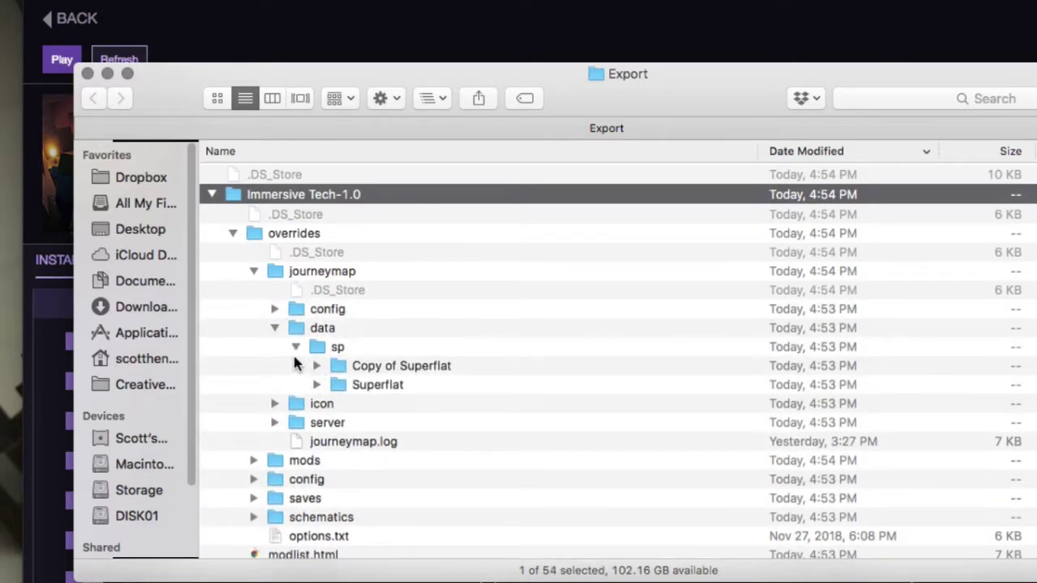
pyautogui.click(256, 277)
pyautogui.click(254, 272)
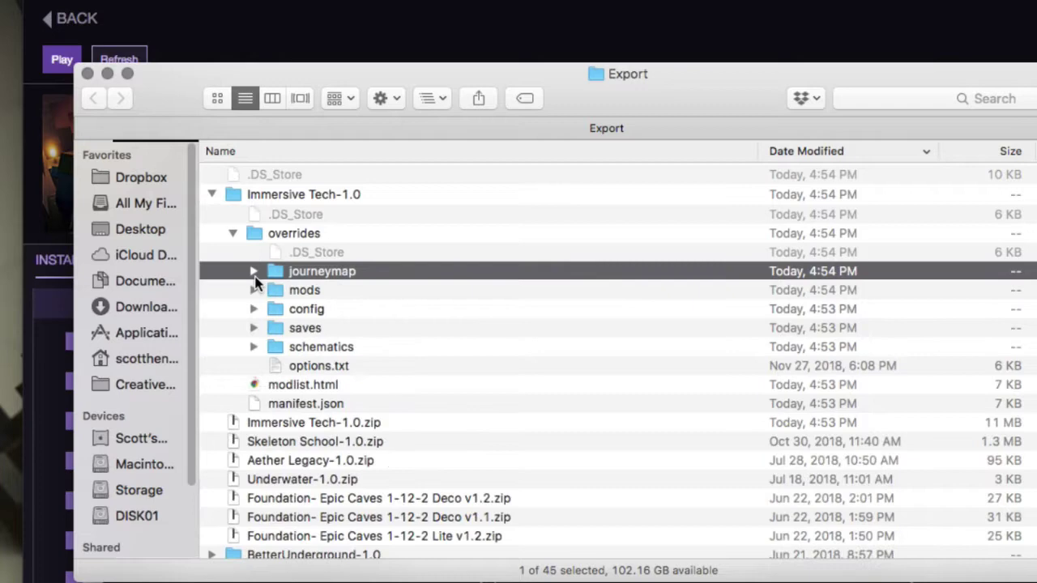
# Check the world files in the overrides' saves folder, then collapse the Immersive Tech-1.0 folder.
pyautogui.click(254, 328)
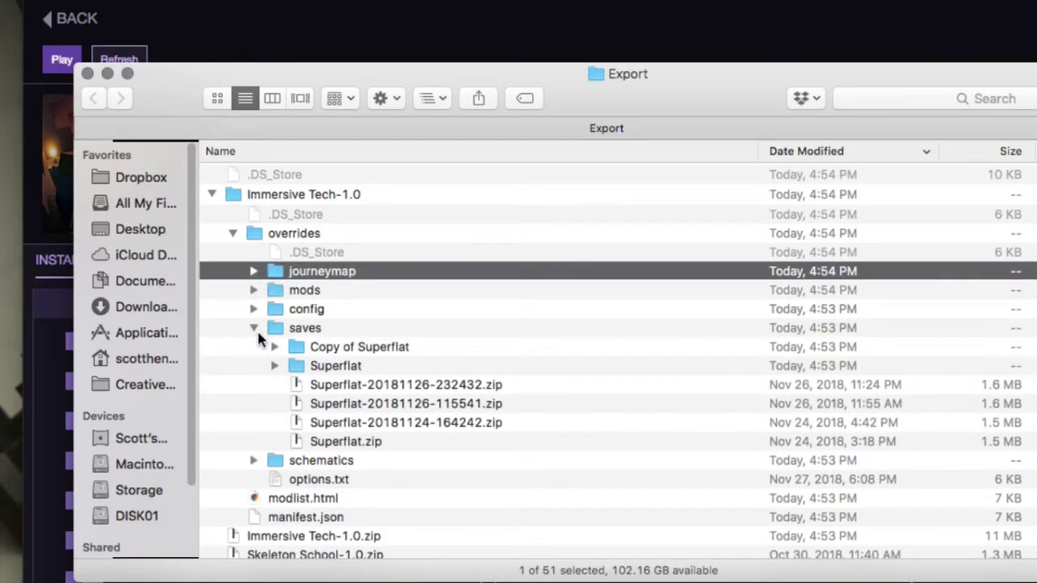
pyautogui.click(255, 328)
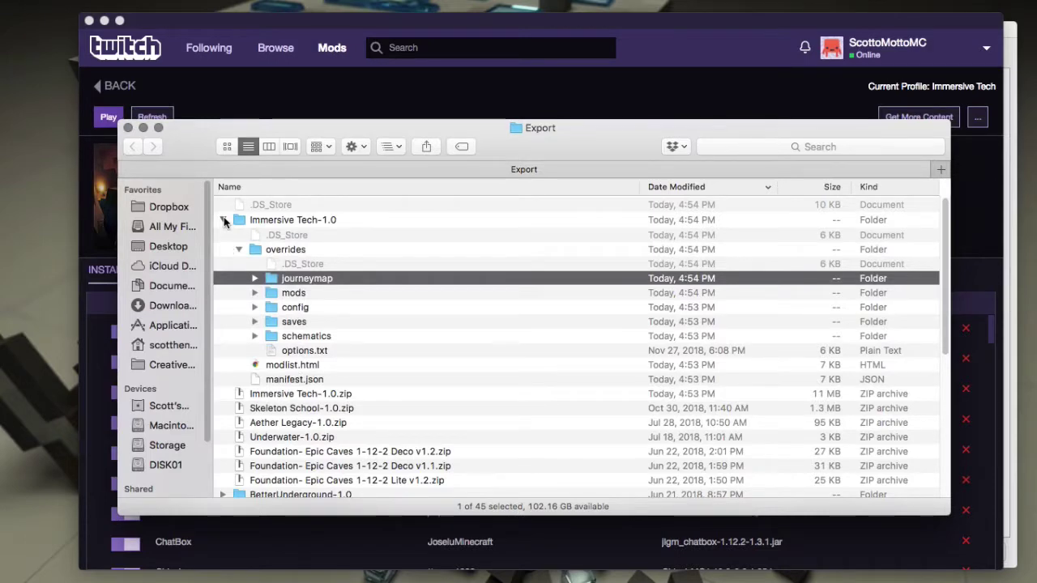
pyautogui.click(224, 221)
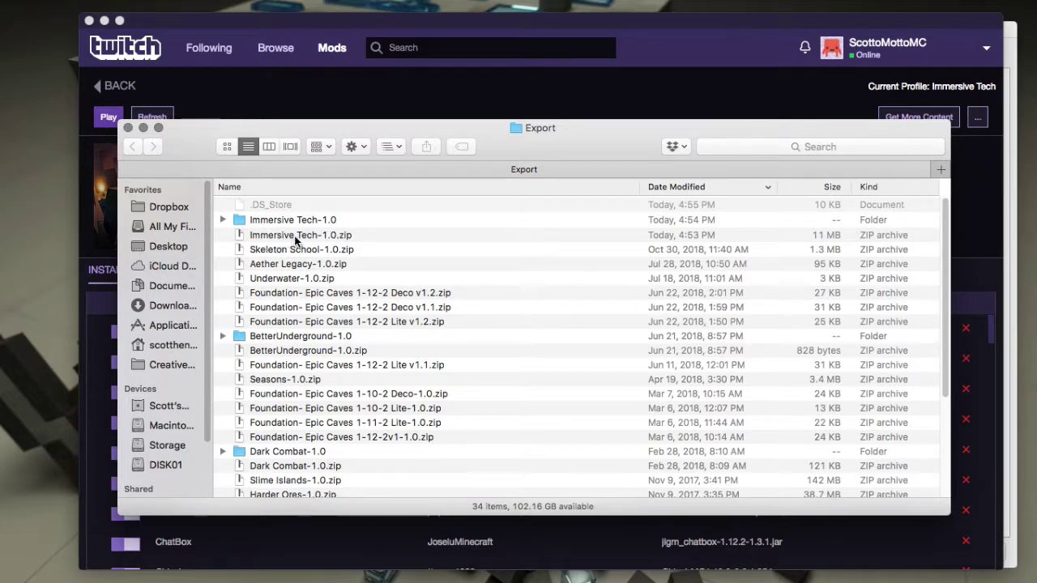
# Preview Immersive Tech-1.0.zip in the Export folder and look through the files listed in the archive.
pyautogui.click(296, 237)
pyautogui.press('space')
pyautogui.press('space')
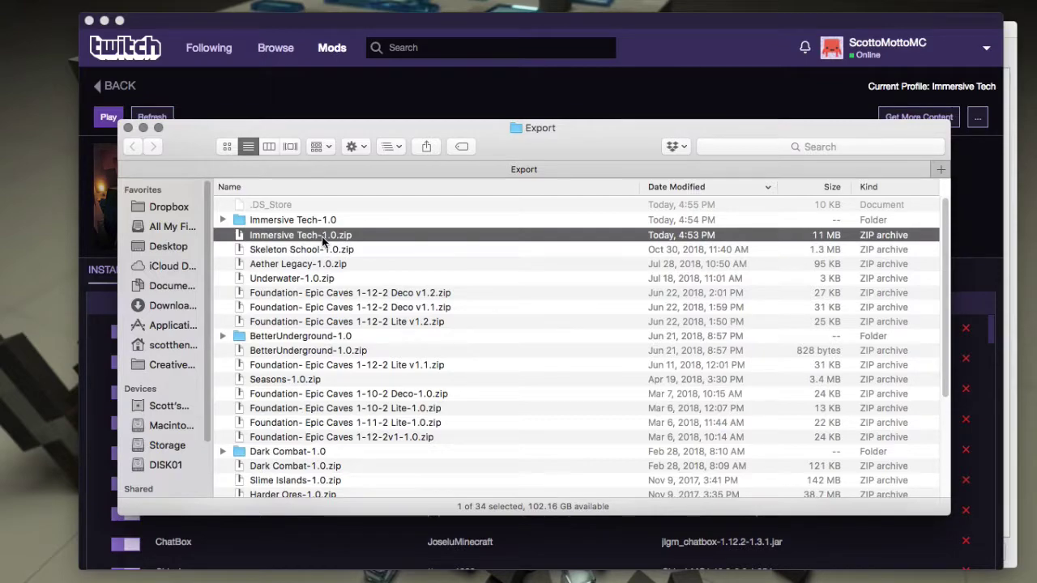
pyautogui.press('space')
pyautogui.scroll(-20, 361, 335)
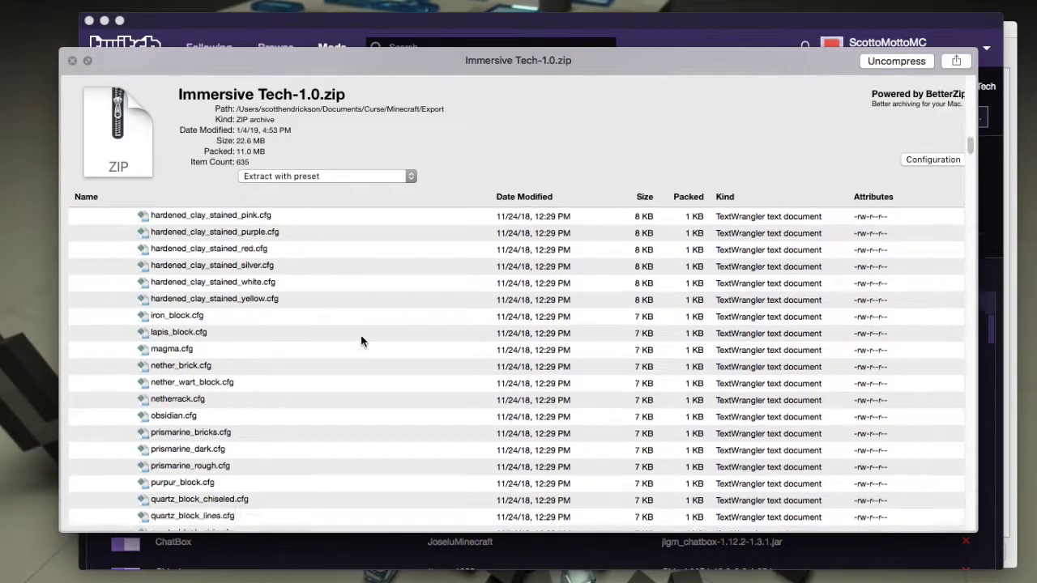
pyautogui.scroll(20, 361, 335)
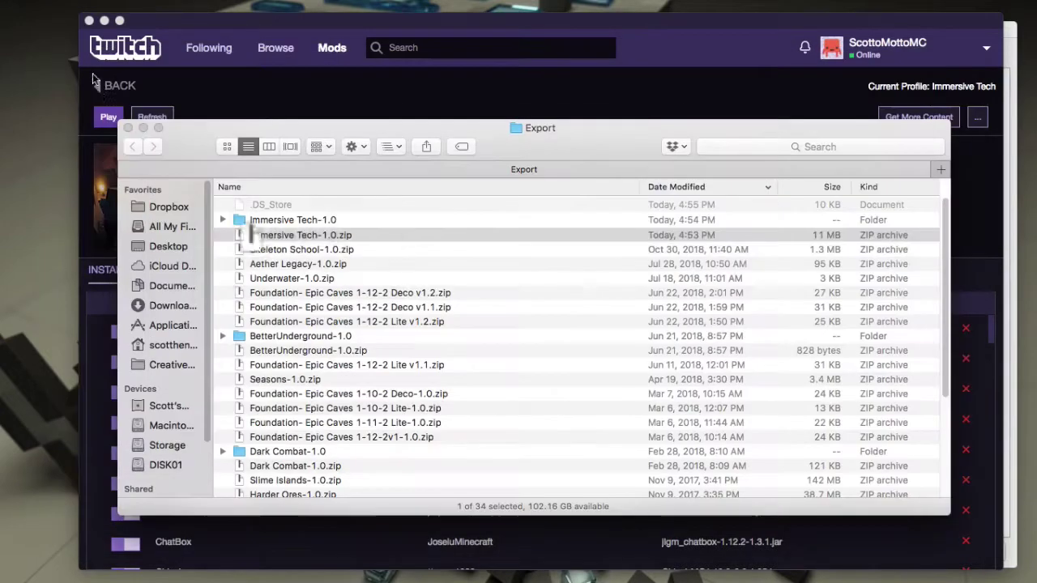
pyautogui.click(72, 61)
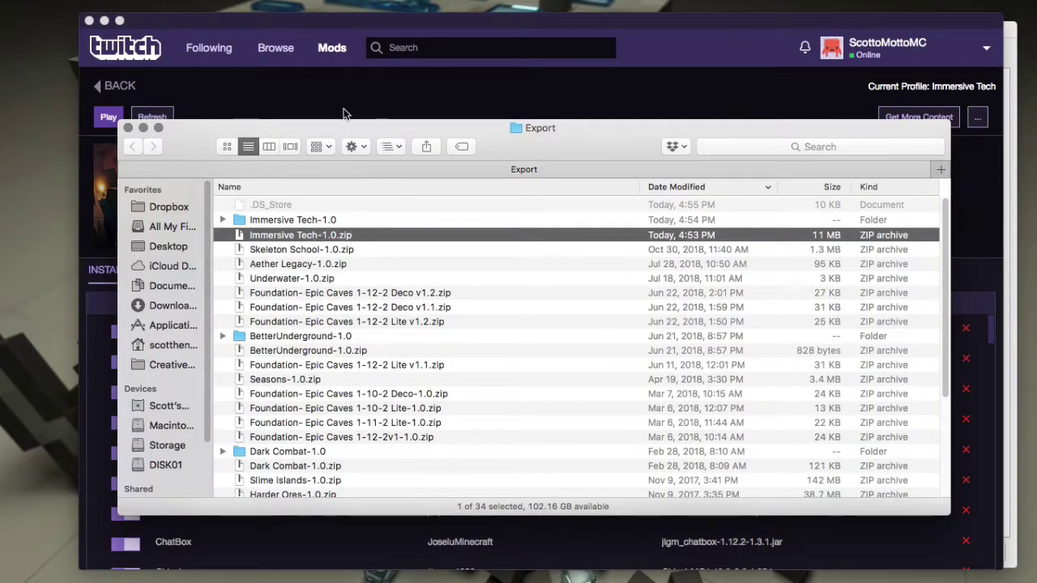
# Switch to the Twitch app and return from the Immersive Tech profile to the Minecraft modpack list.
pyautogui.click(369, 105)
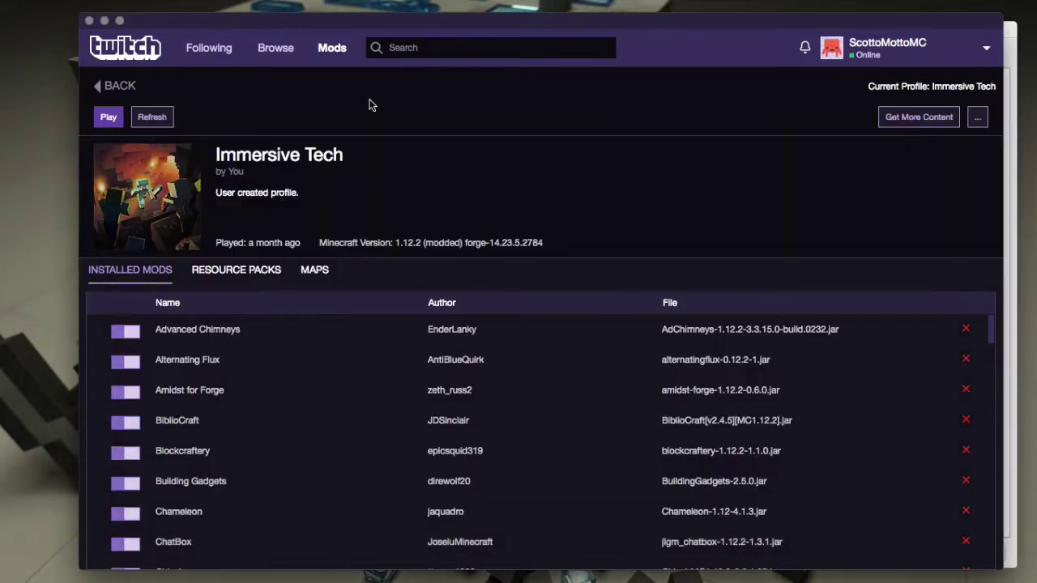
pyautogui.click(119, 86)
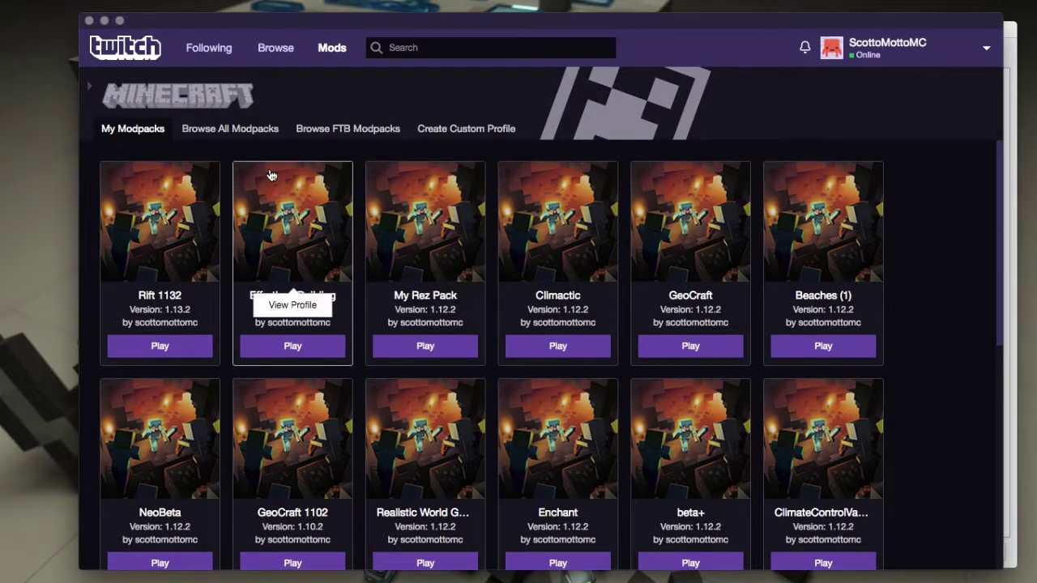
# Import the exported Immersive Tech-1.0.zip as a custom profile and cancel its installation while the mods are downloading.
pyautogui.click(465, 133)
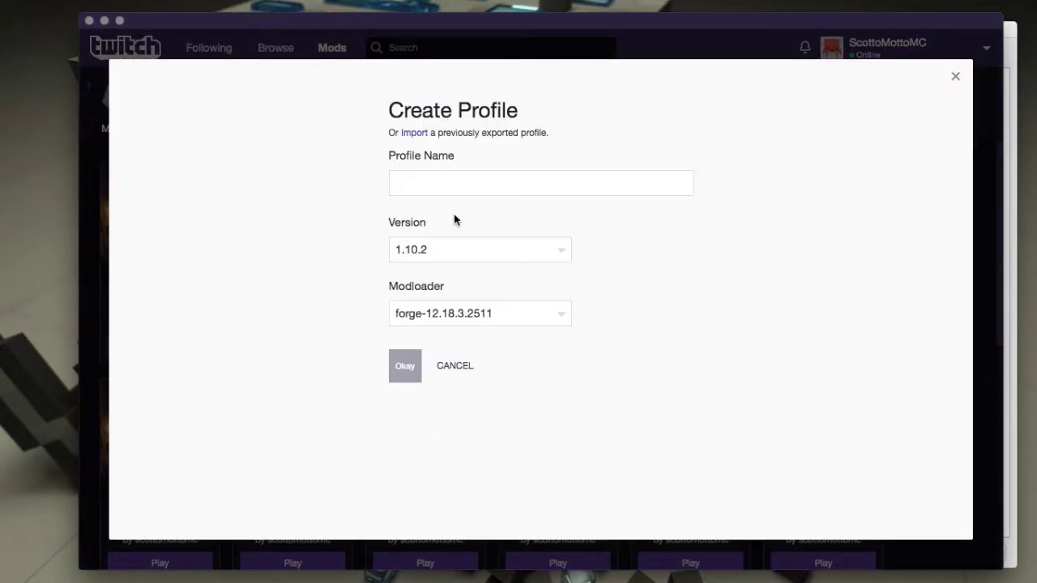
pyautogui.click(414, 132)
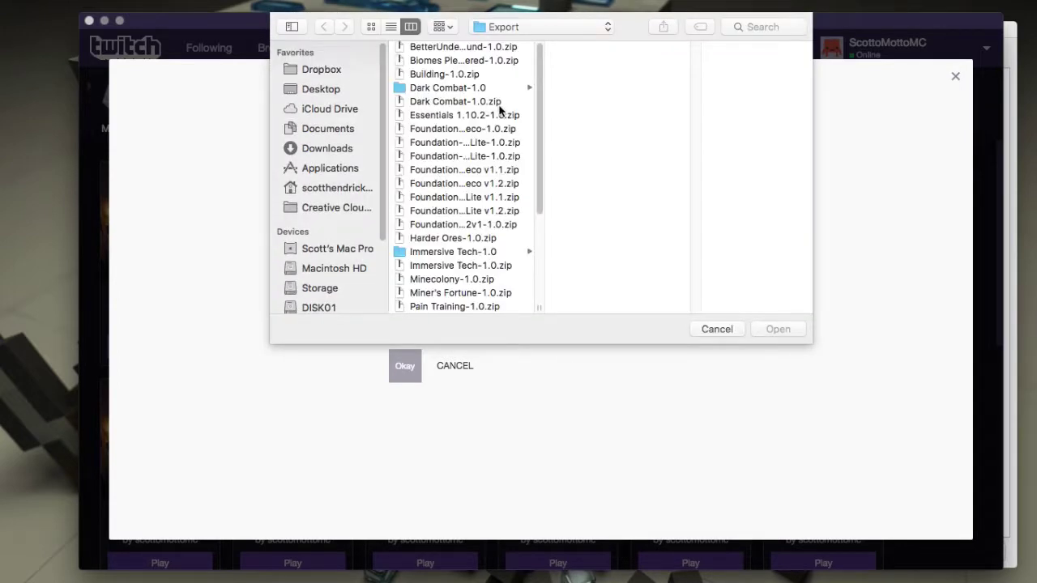
pyautogui.scroll(-2, 489, 204)
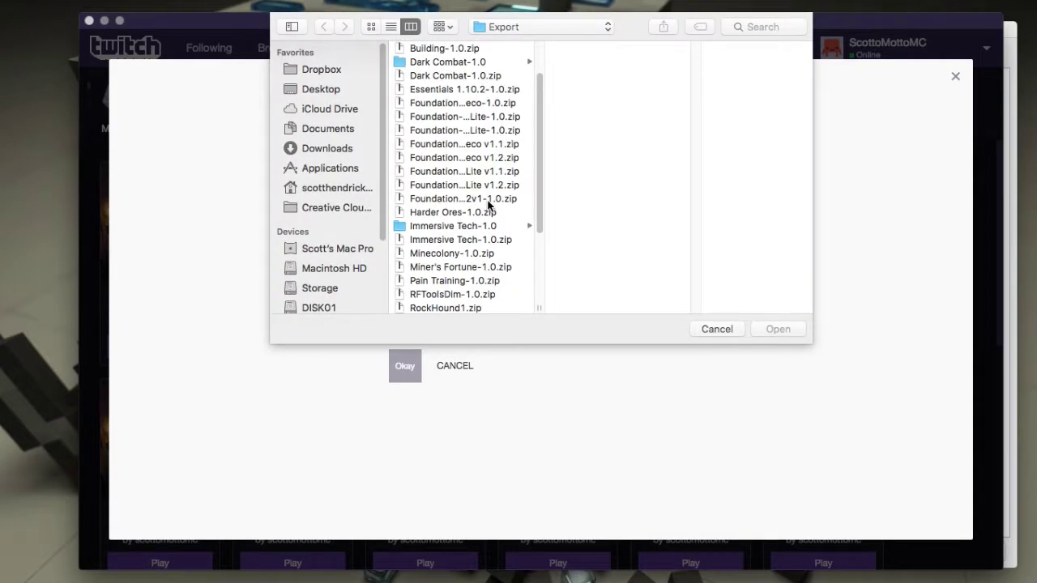
pyautogui.scroll(2, 489, 204)
pyautogui.click(451, 270)
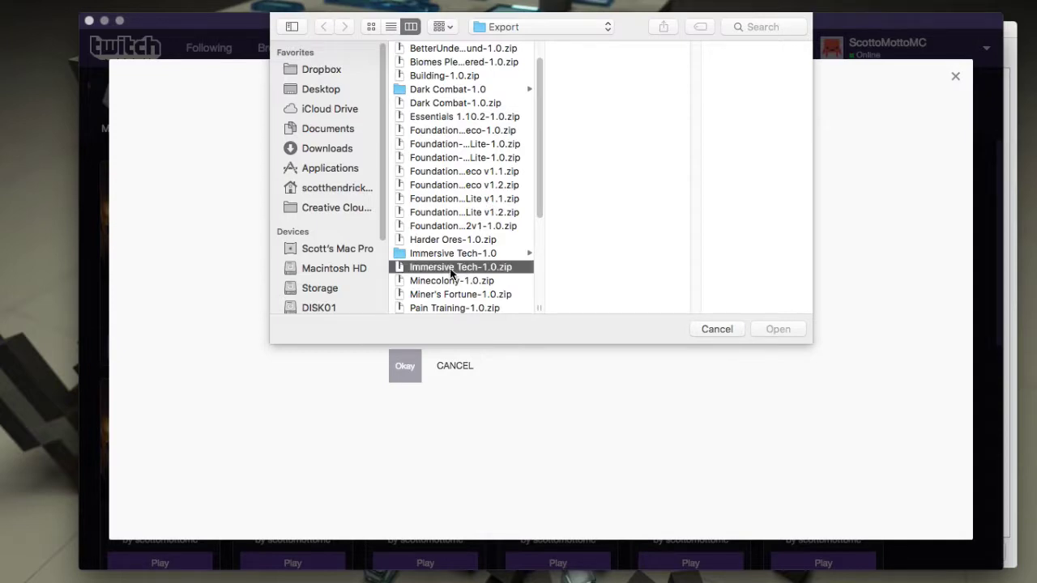
pyautogui.click(776, 330)
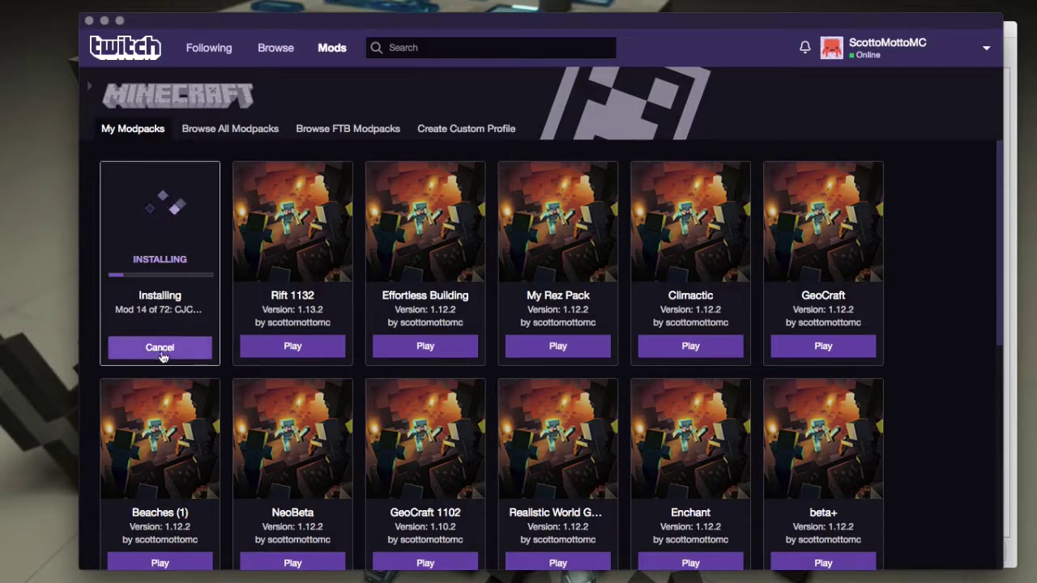
pyautogui.click(163, 358)
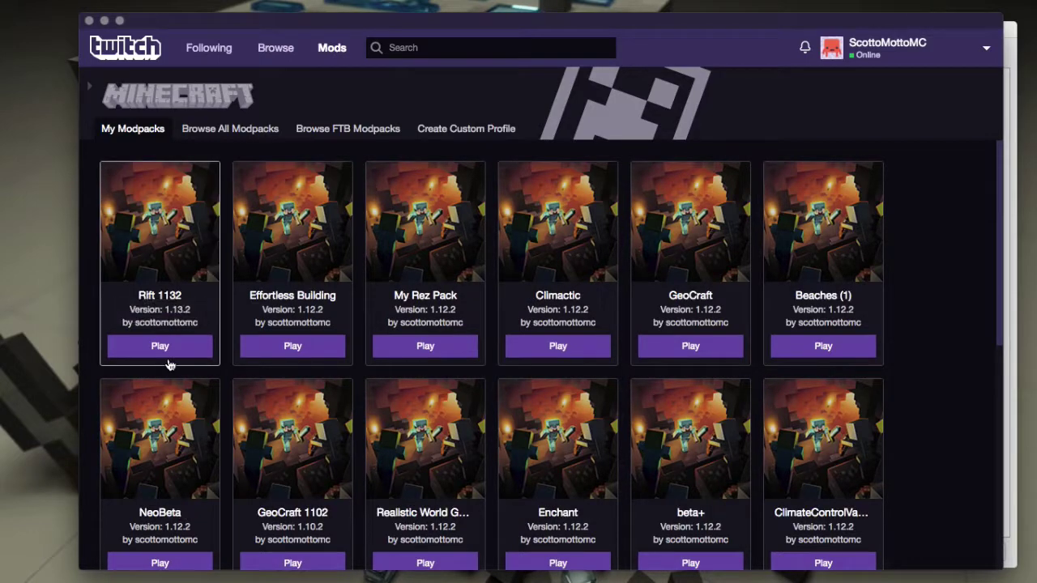